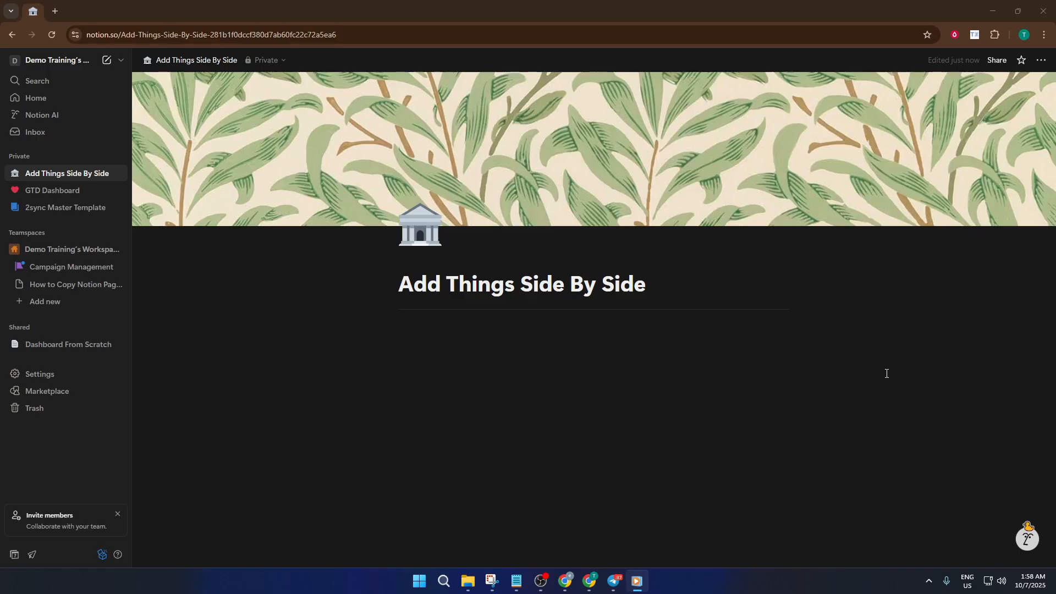
Insert a 3 columns block in the empty body of the Add Things Side By Side page
left_click(886, 356)
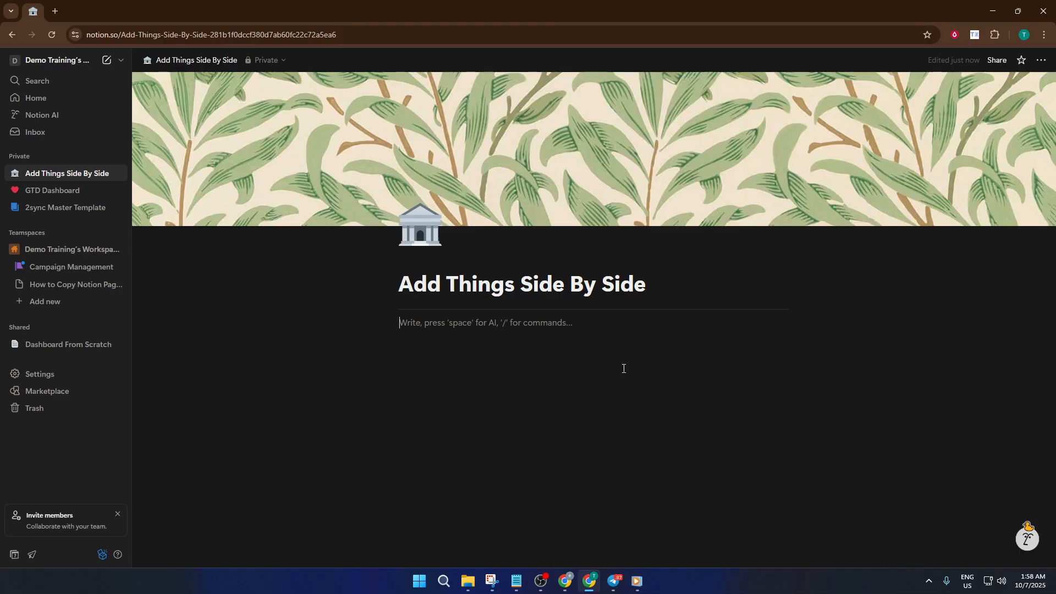
type("/")
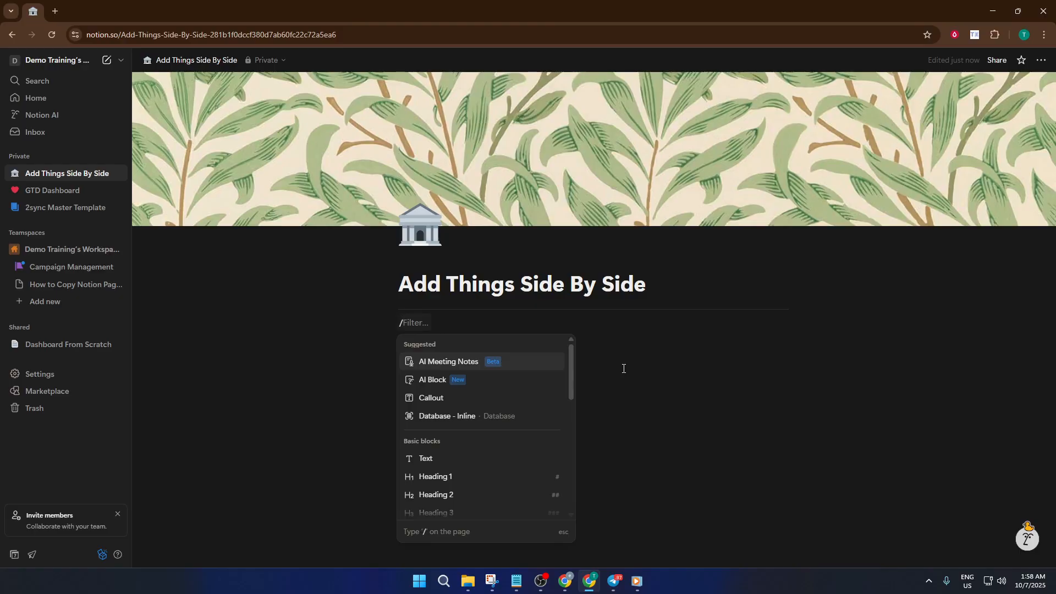
type("column")
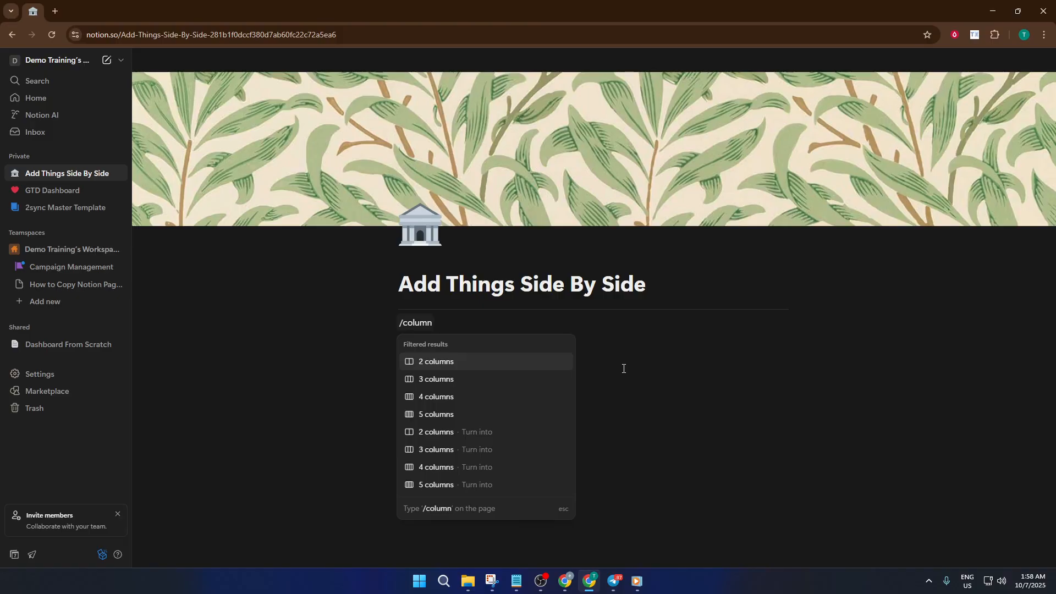
left_click(493, 380)
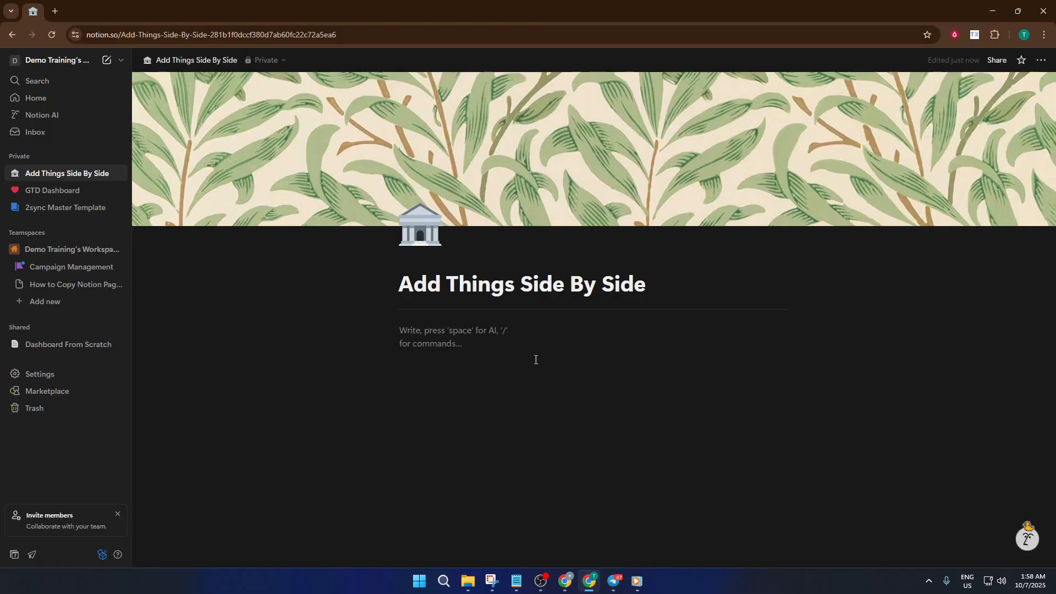
left_click(611, 331)
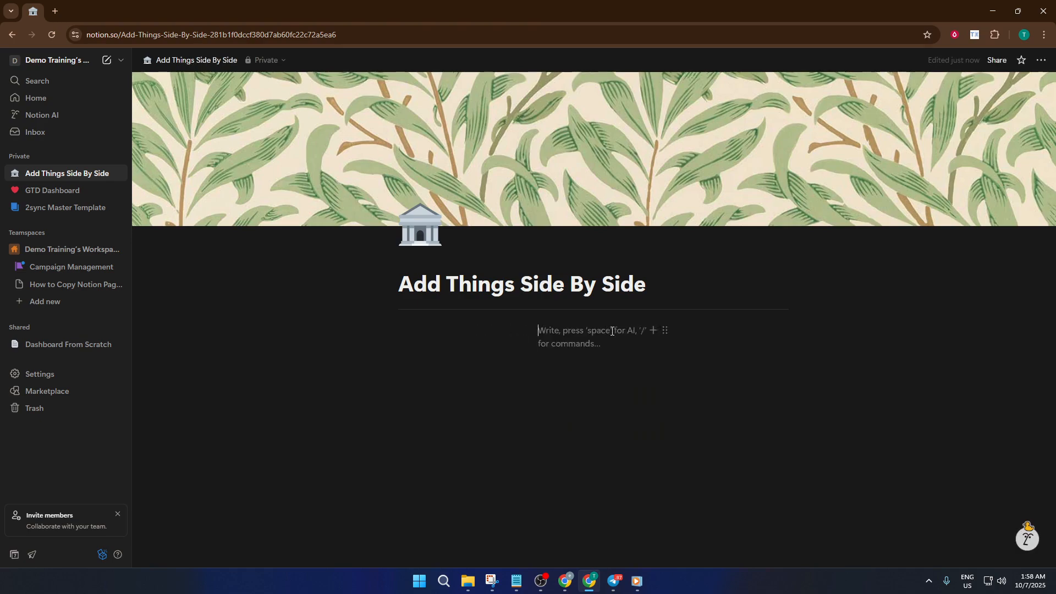
left_click(710, 336)
left_click(456, 333)
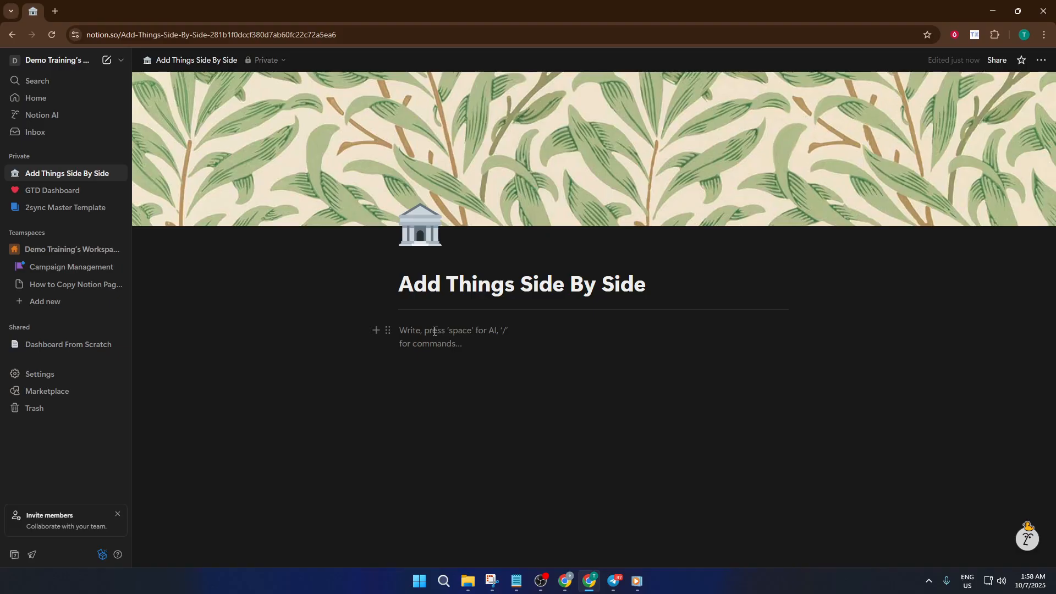
left_click(572, 333)
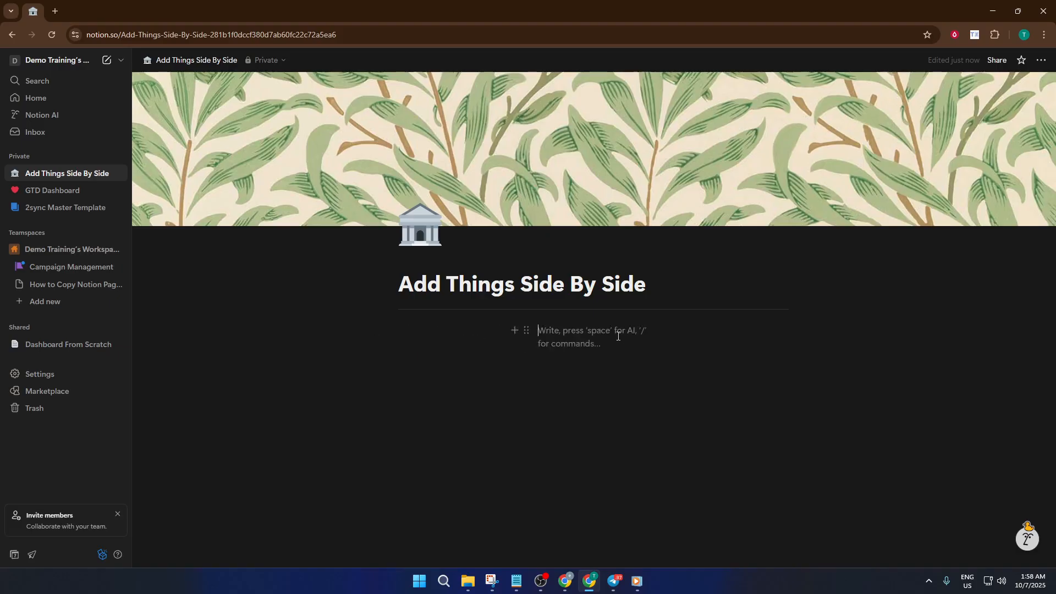
left_click(743, 333)
left_click(584, 332)
Give the empty text block in the first column a brown background
left_click(465, 331)
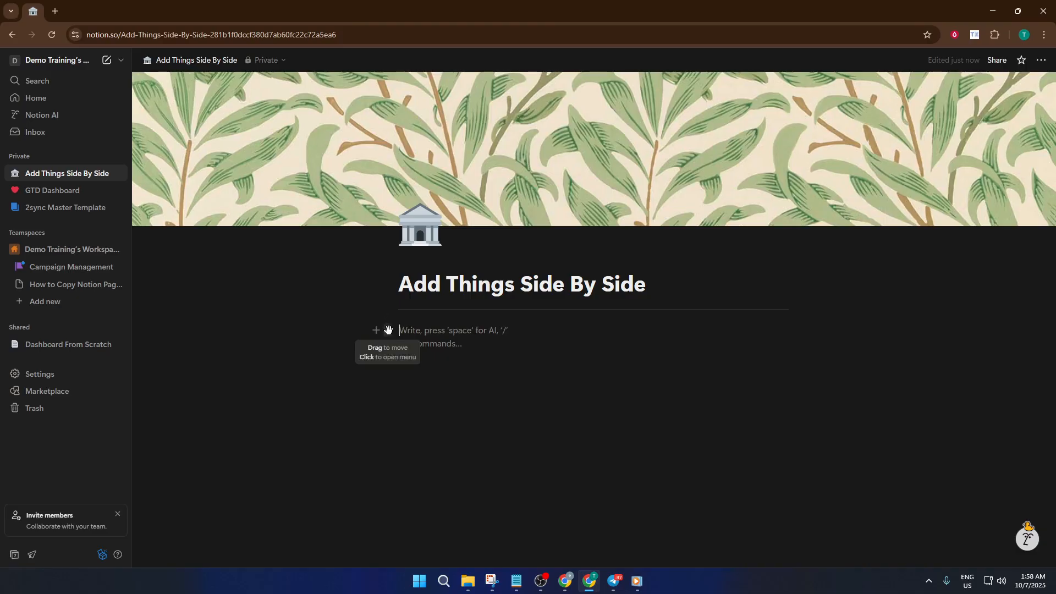
left_click(389, 330)
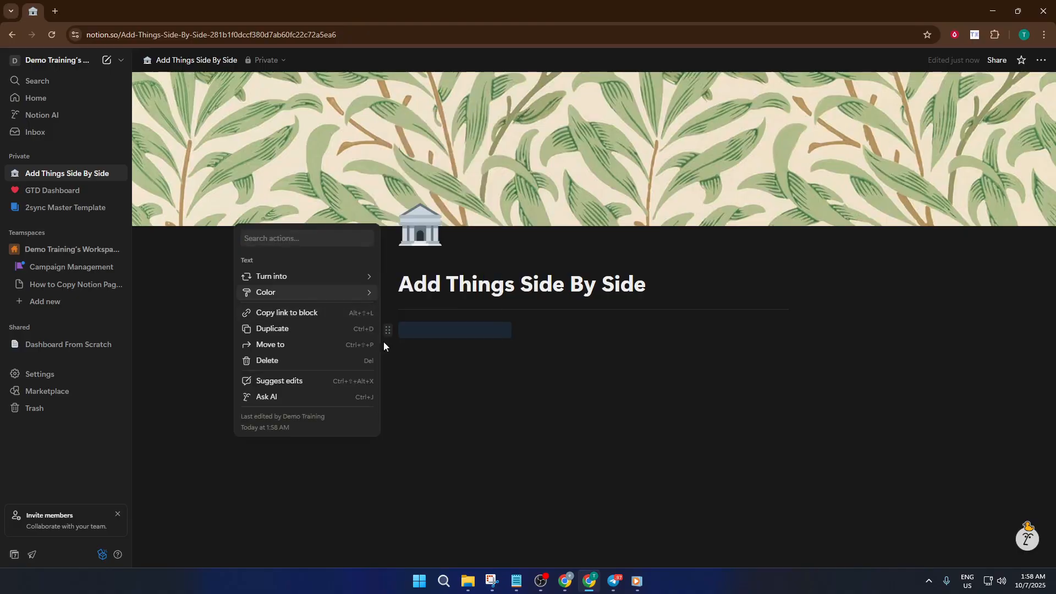
mouse_move(367, 297)
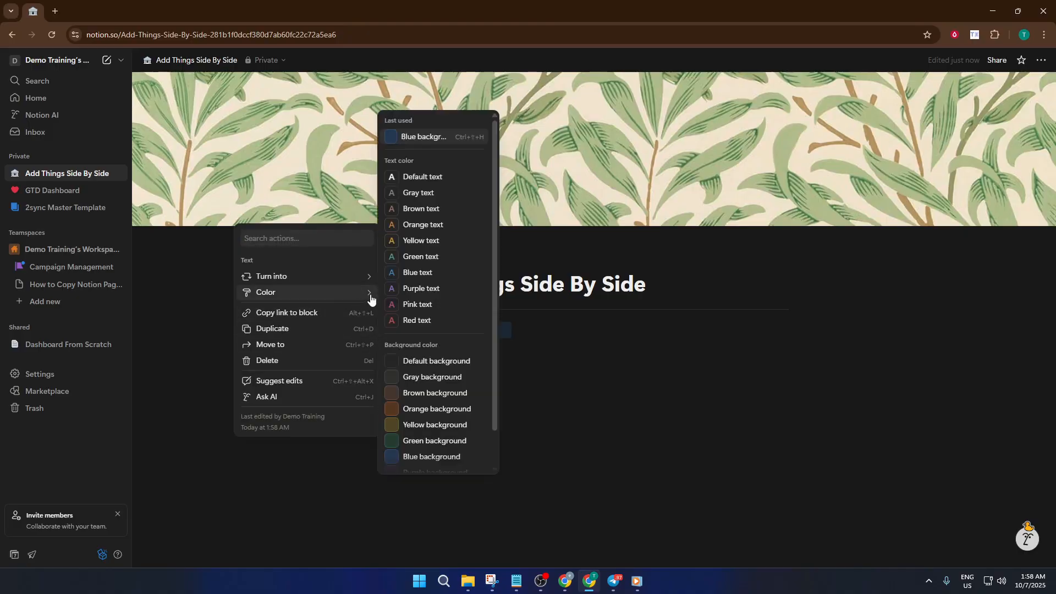
left_click(407, 398)
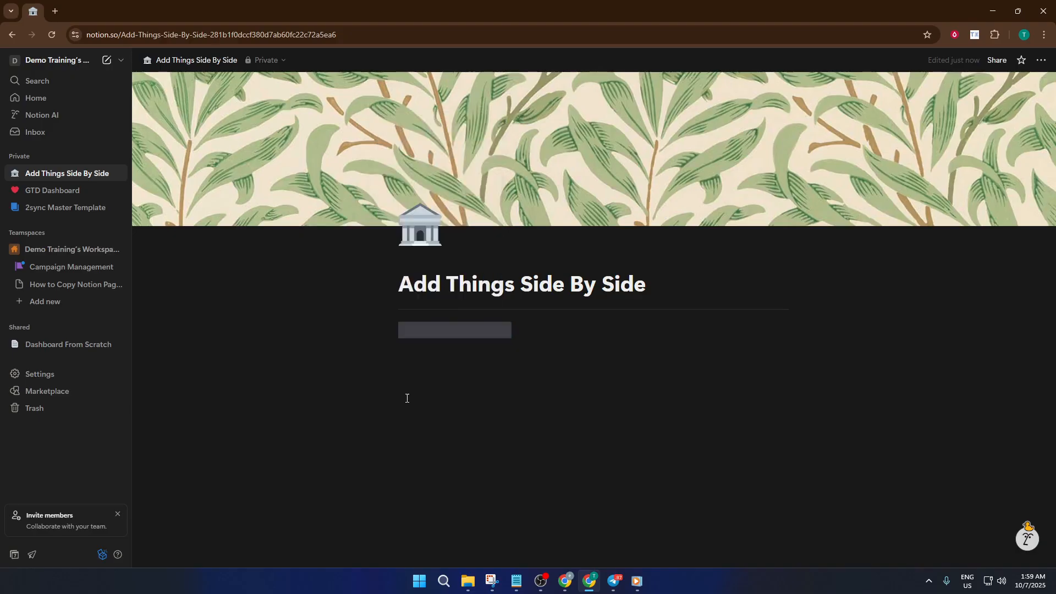
left_click(523, 352)
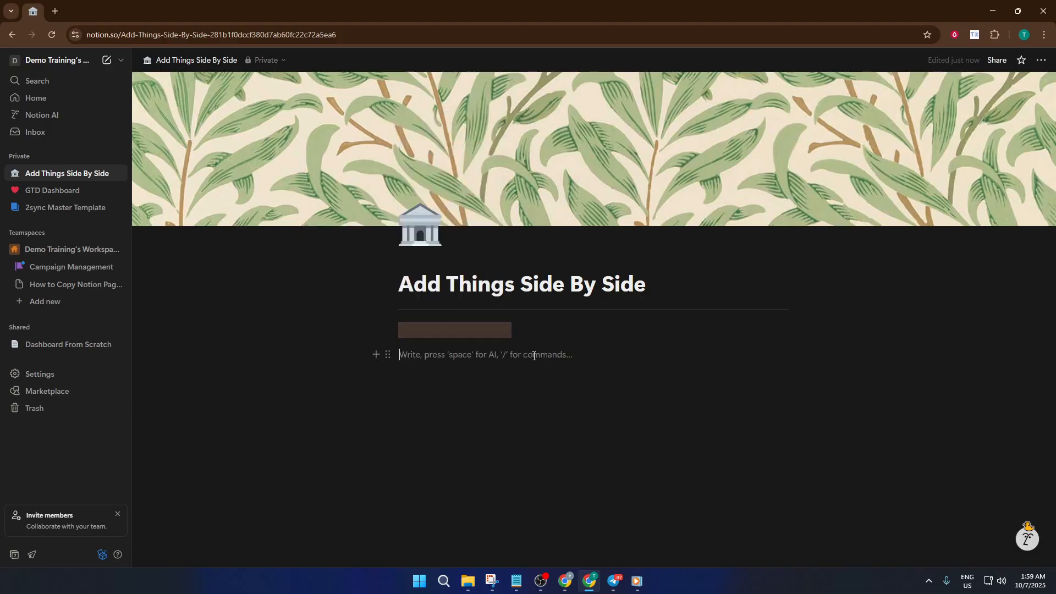
Give the empty text block in the middle column a yellow background
left_click(546, 333)
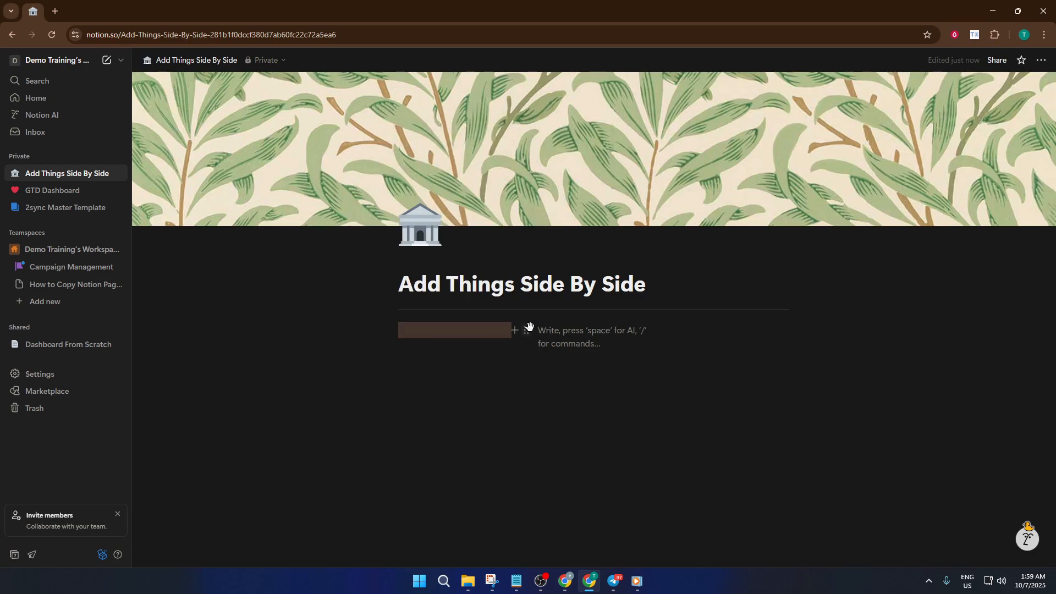
left_click(528, 330)
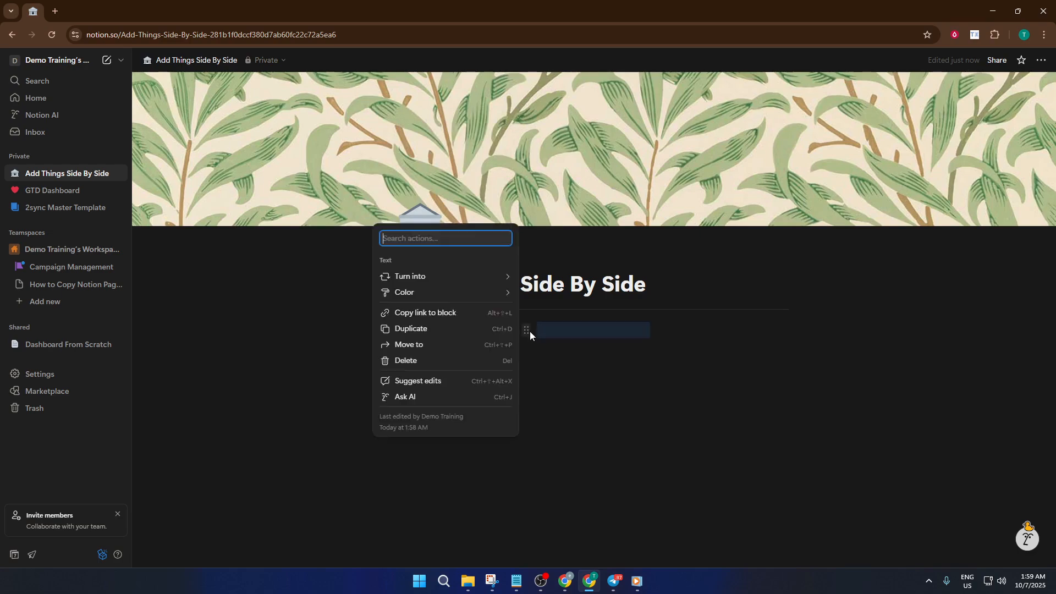
left_click(502, 298)
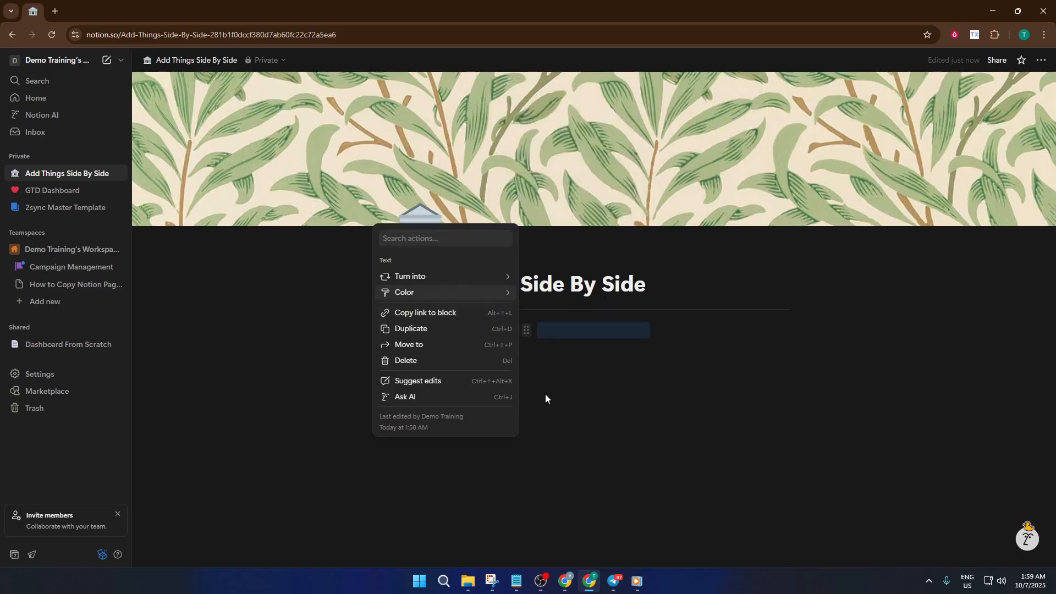
mouse_move(502, 298)
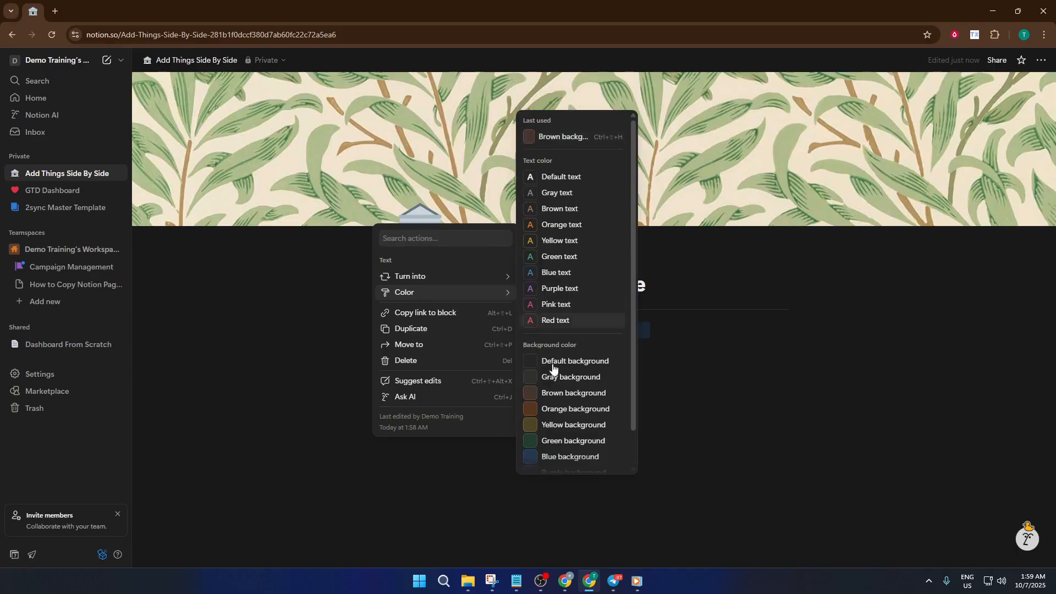
left_click(547, 421)
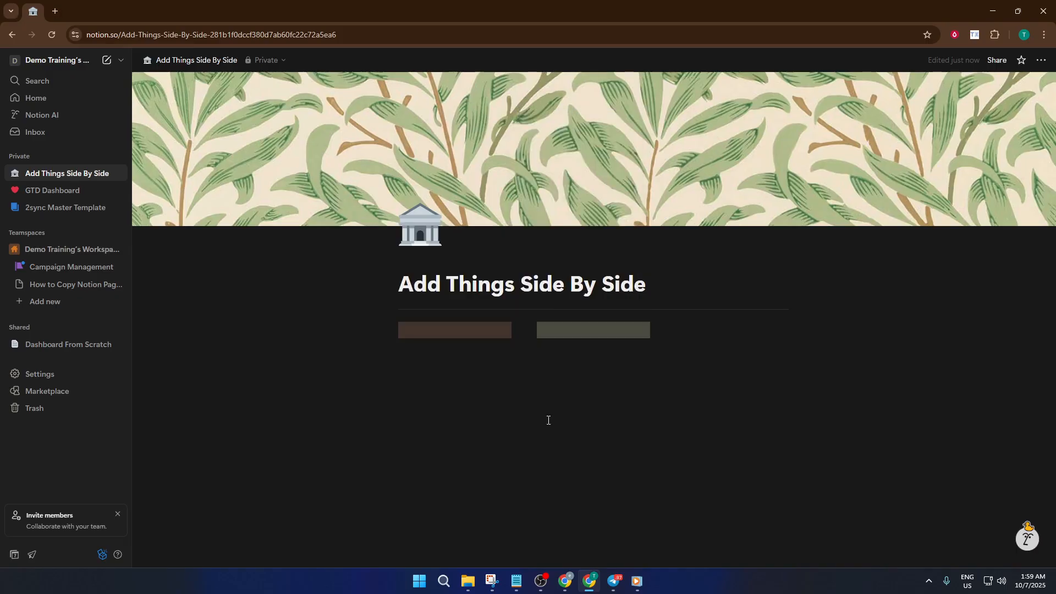
Give the empty text block in the third column a green background
left_click(681, 331)
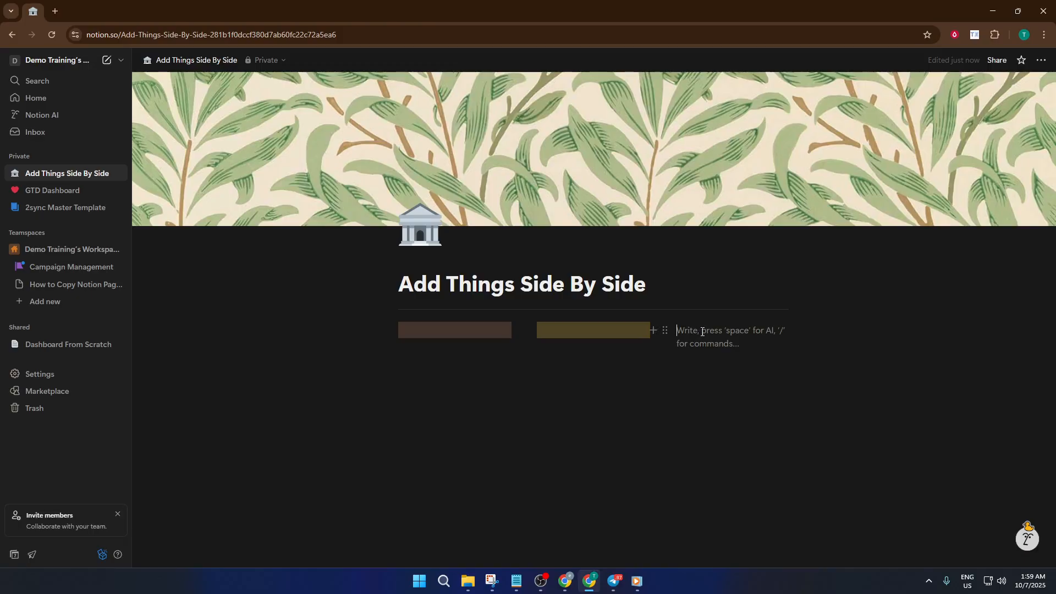
left_click(665, 330)
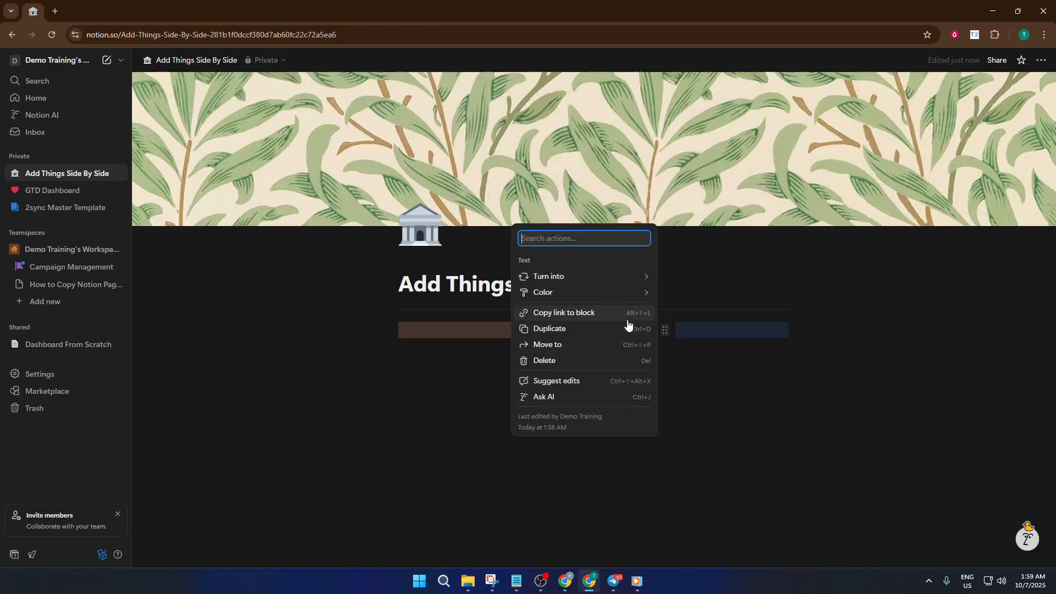
mouse_move(637, 297)
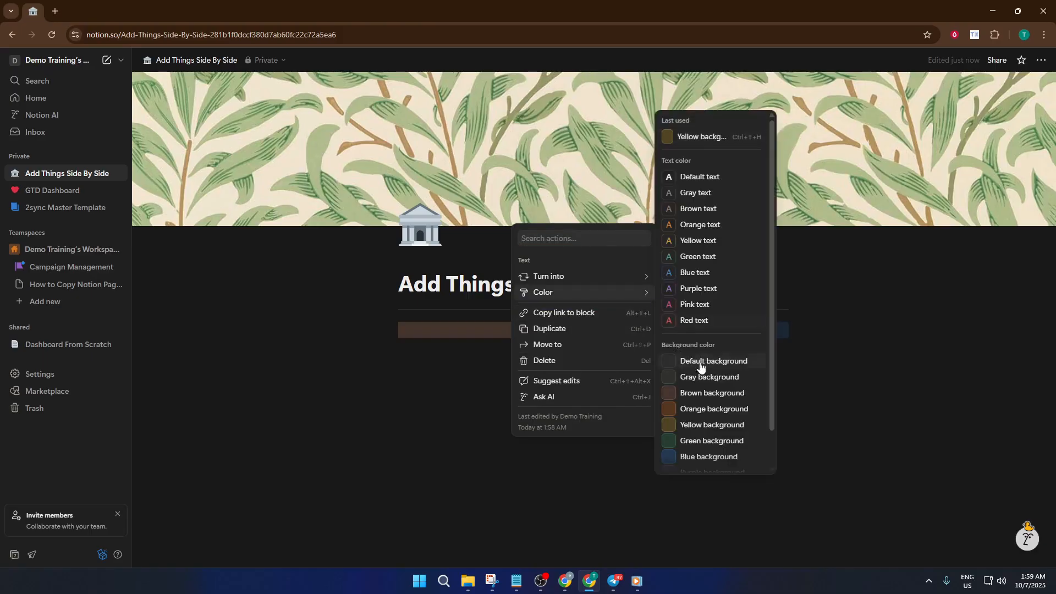
left_click(692, 440)
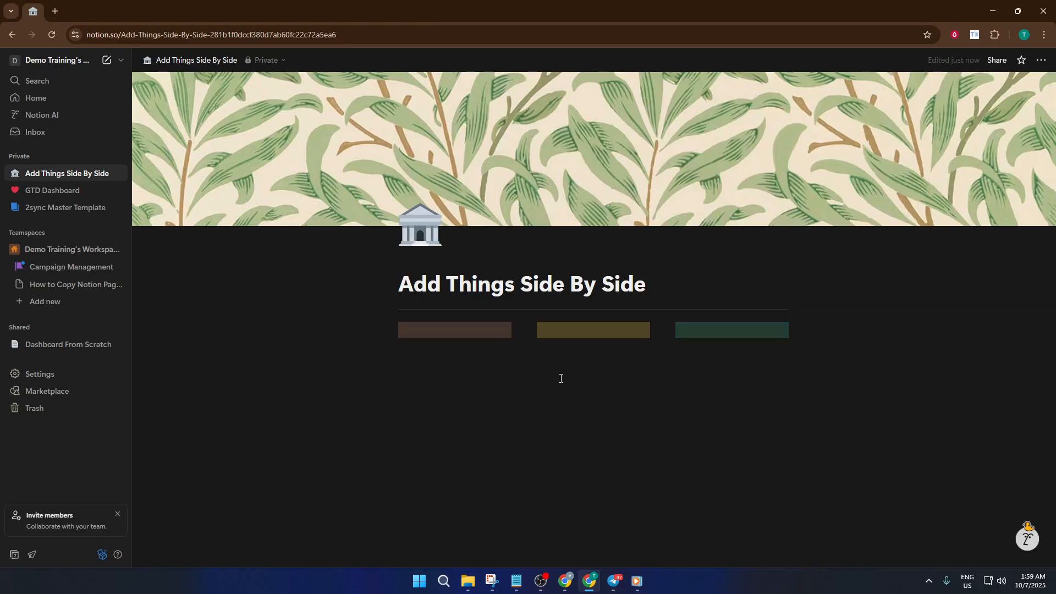
Insert an image block in the brown first column using the Unsplash photo with the teal wall and neon sign
left_click(493, 358)
left_click(458, 333)
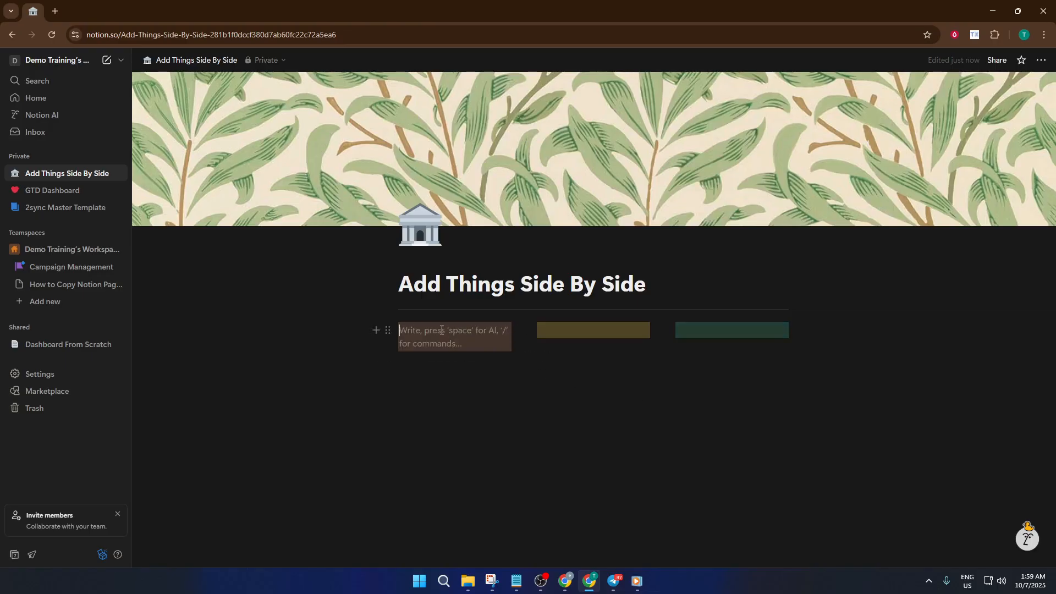
type("/image")
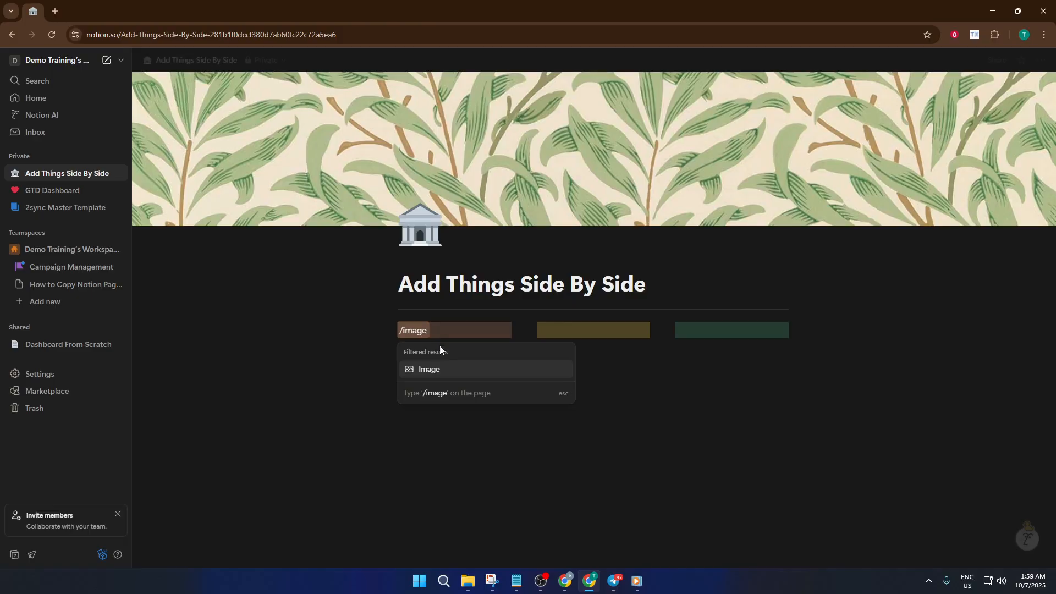
left_click(436, 369)
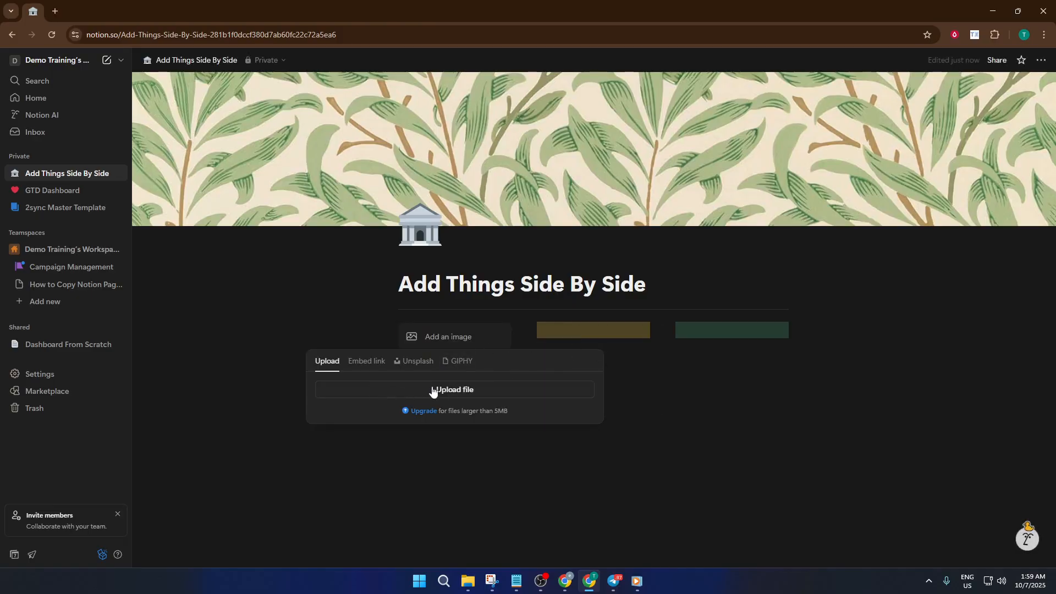
left_click(421, 362)
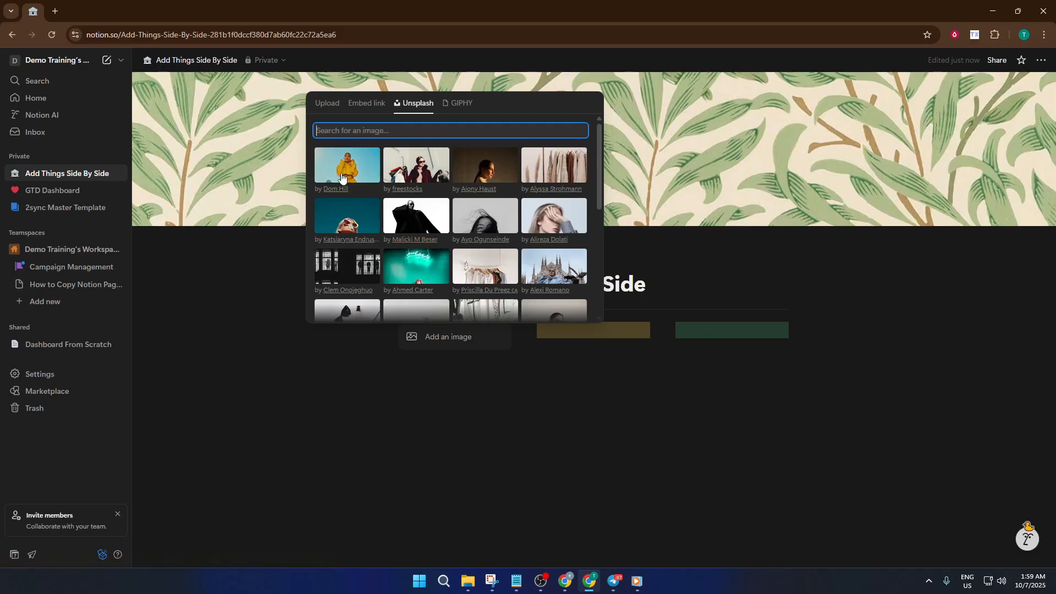
left_click(433, 280)
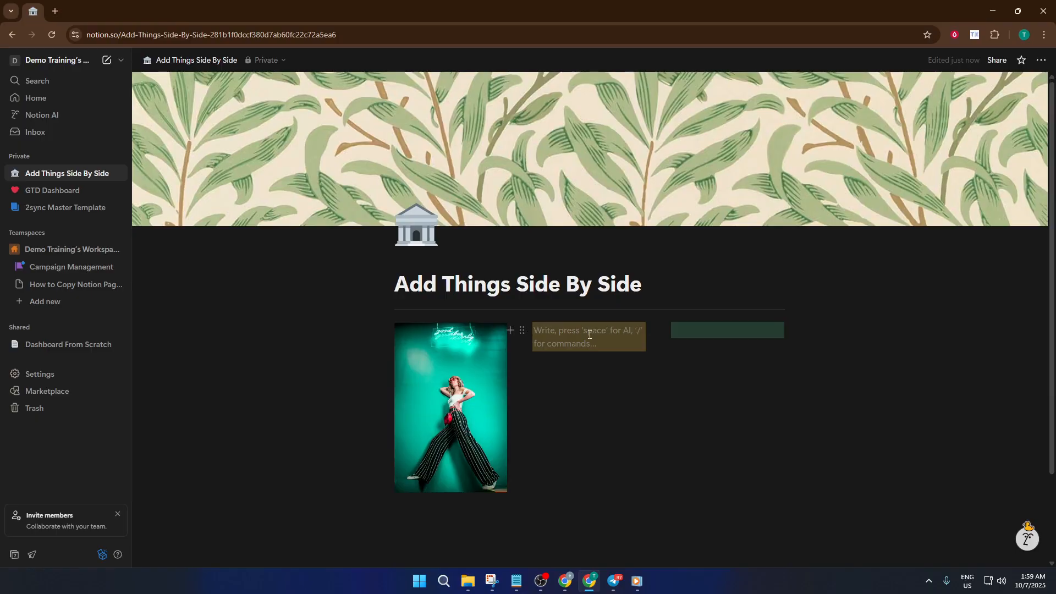
Add a web bookmark to youtube.com in the yellow middle column
type("/we")
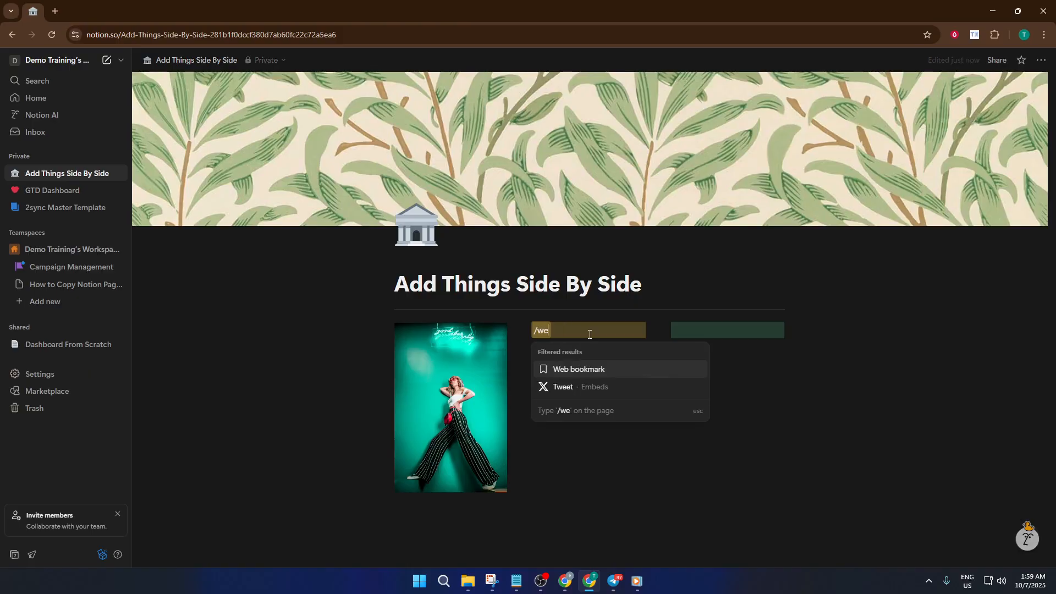
left_click(588, 367)
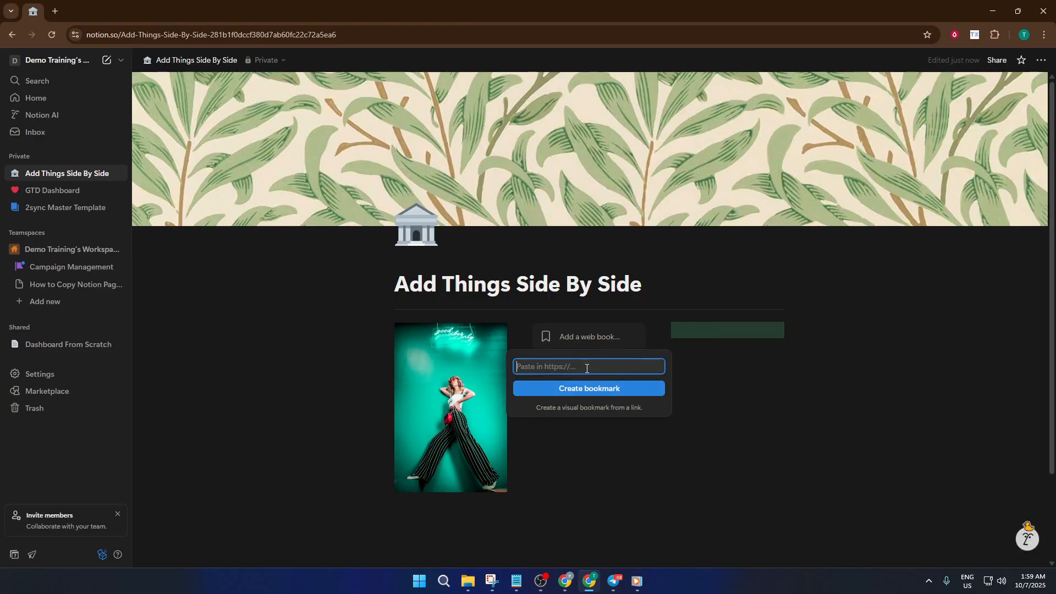
type("yo")
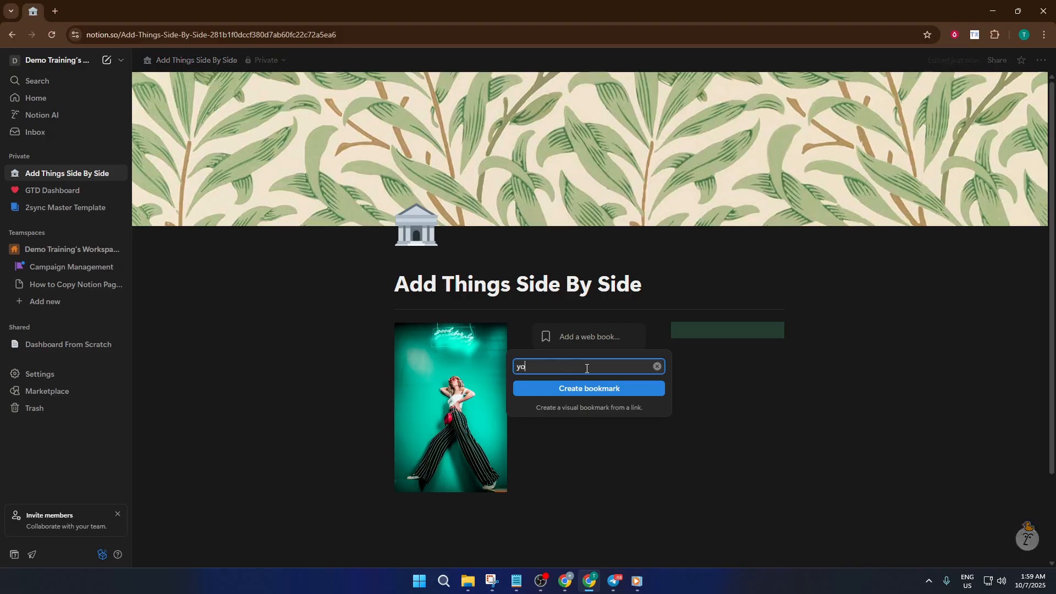
type("utube.co")
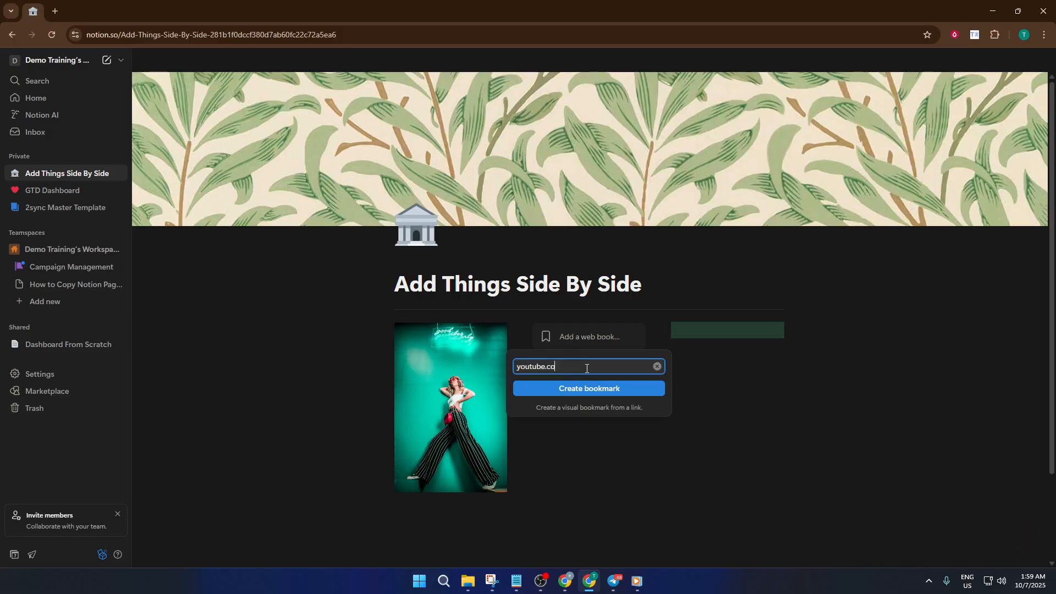
type("m")
left_click(527, 390)
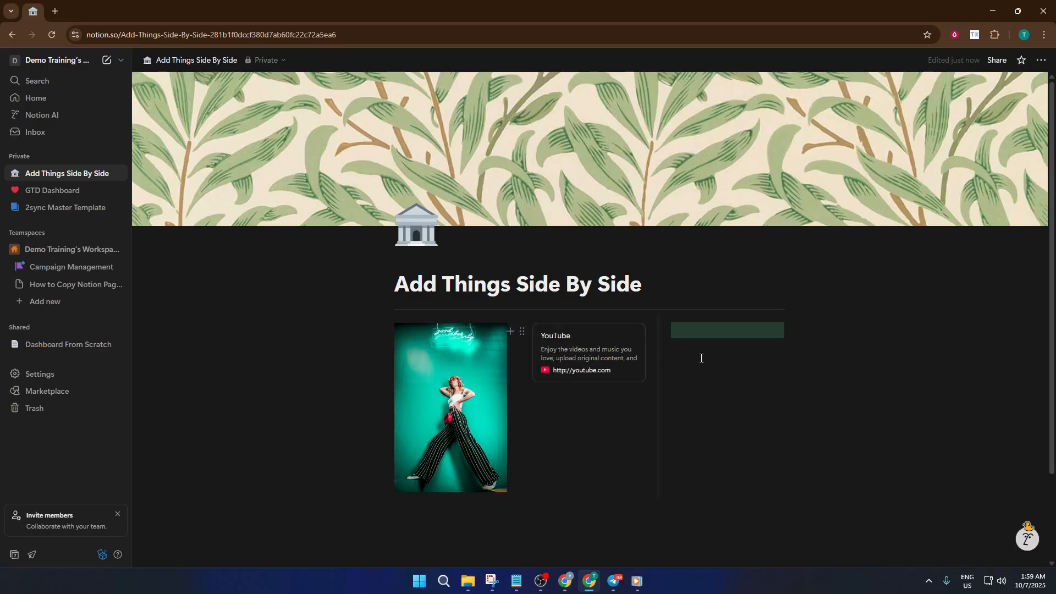
Insert an image block in the green third column using the Unsplash photo of a person in feathered regalia
left_click(714, 332)
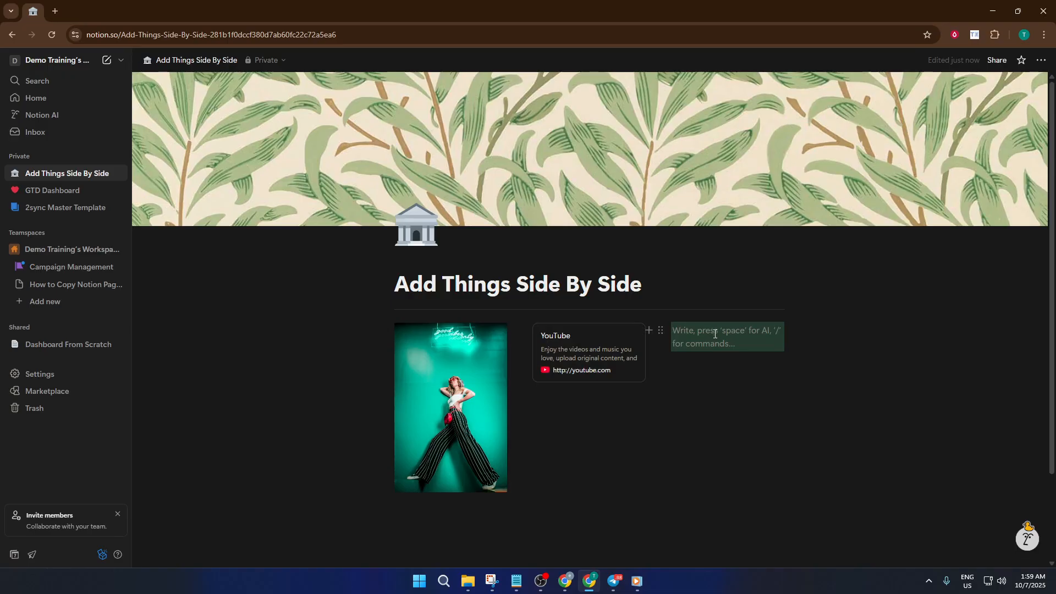
type("/")
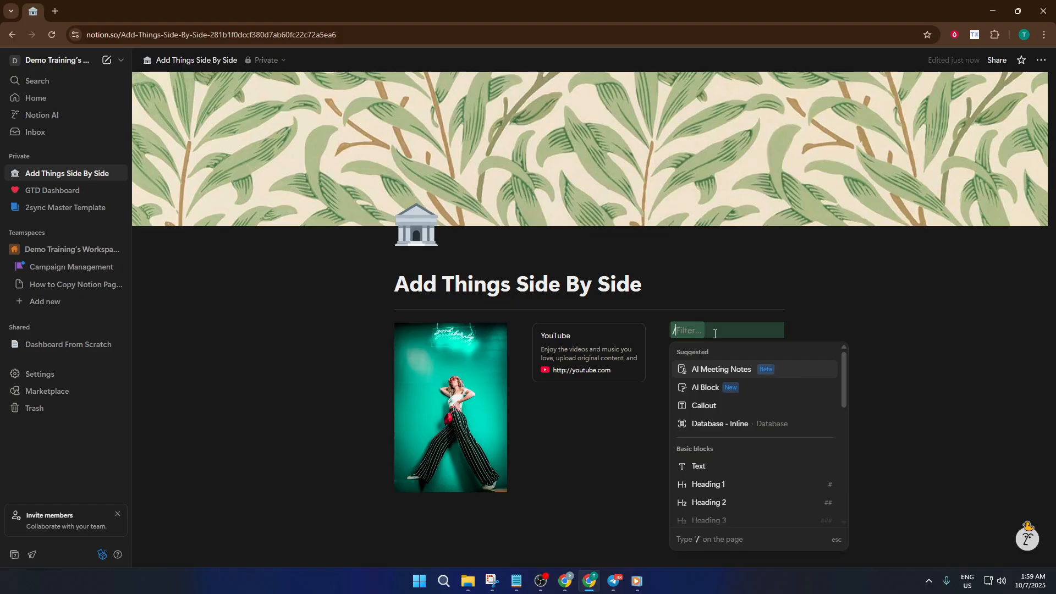
type("image")
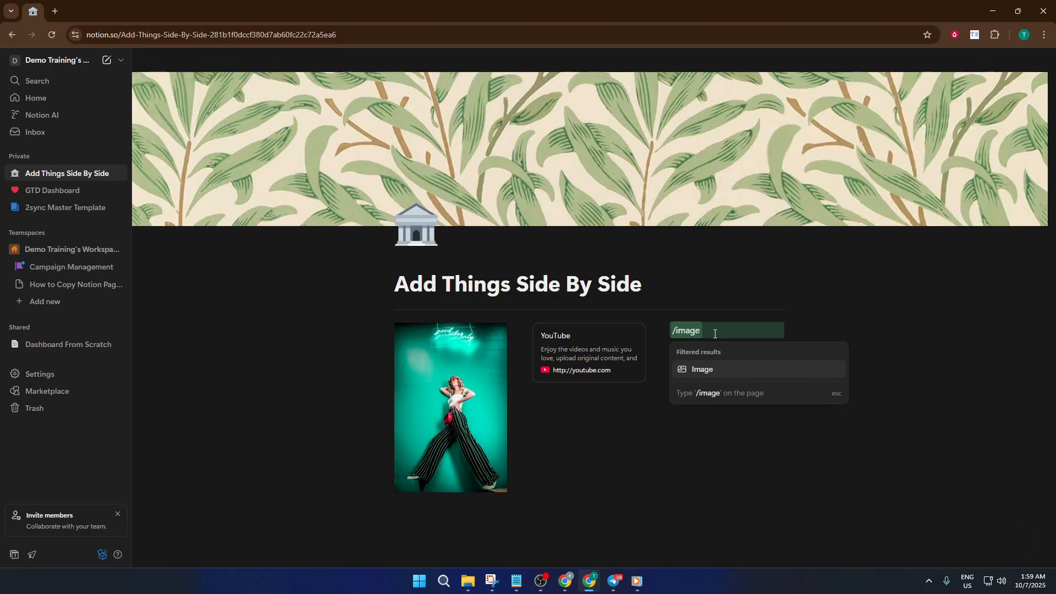
left_click(719, 368)
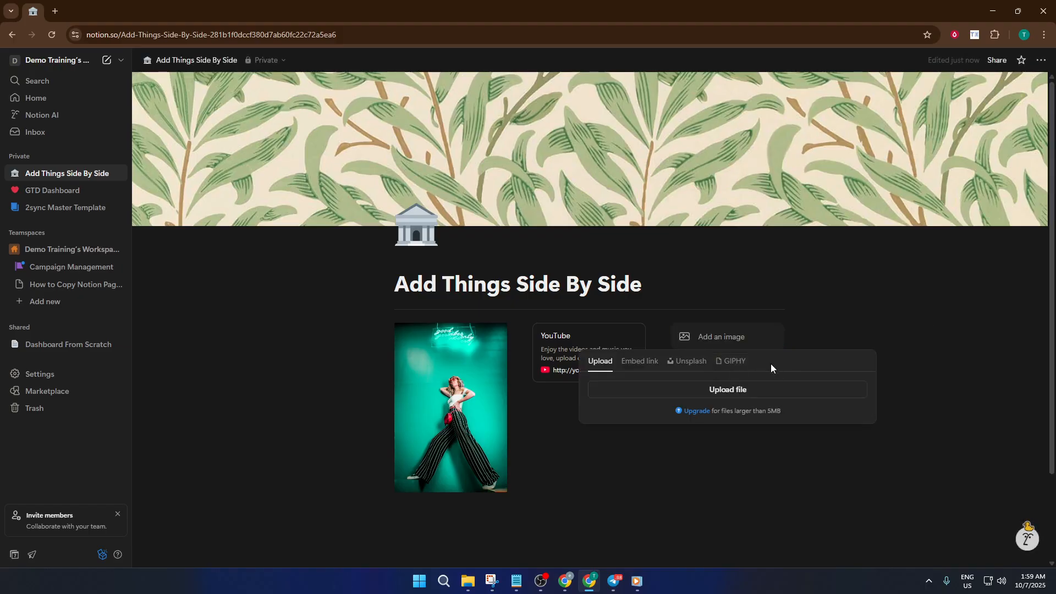
left_click(691, 367)
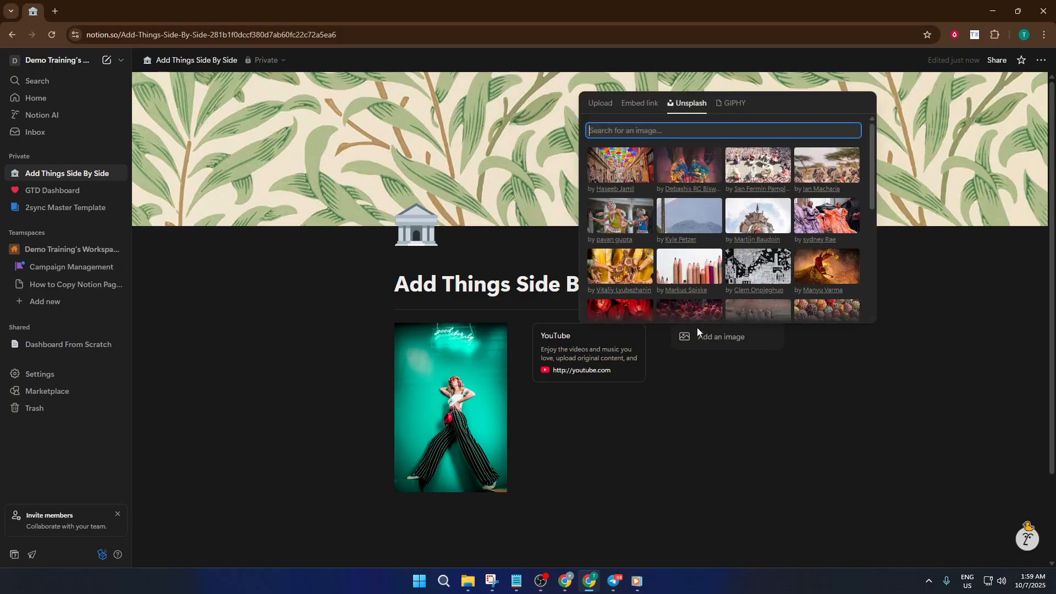
scroll(722, 282, "down", 3)
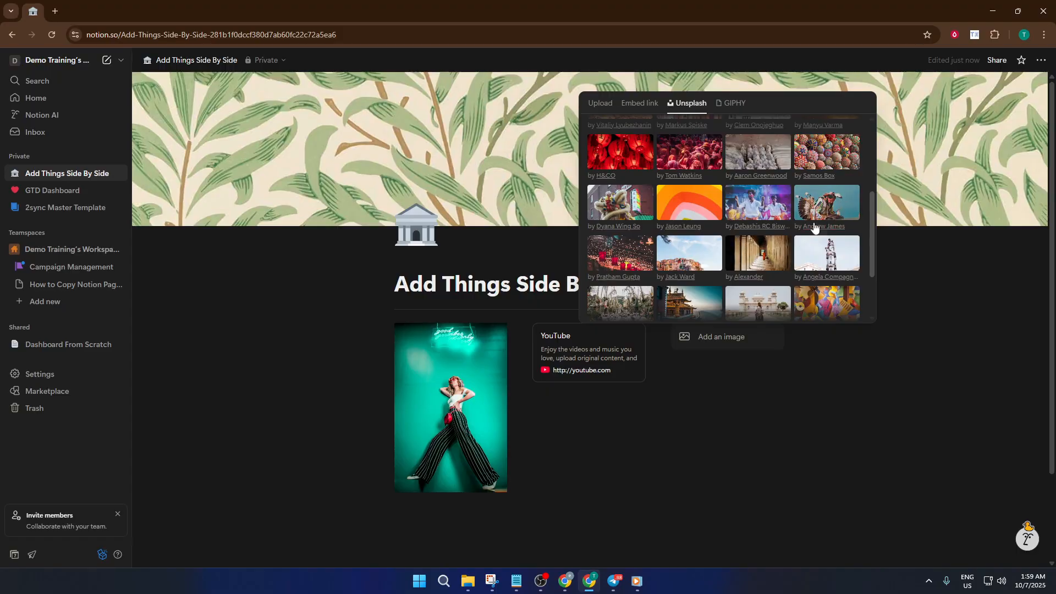
left_click(826, 384)
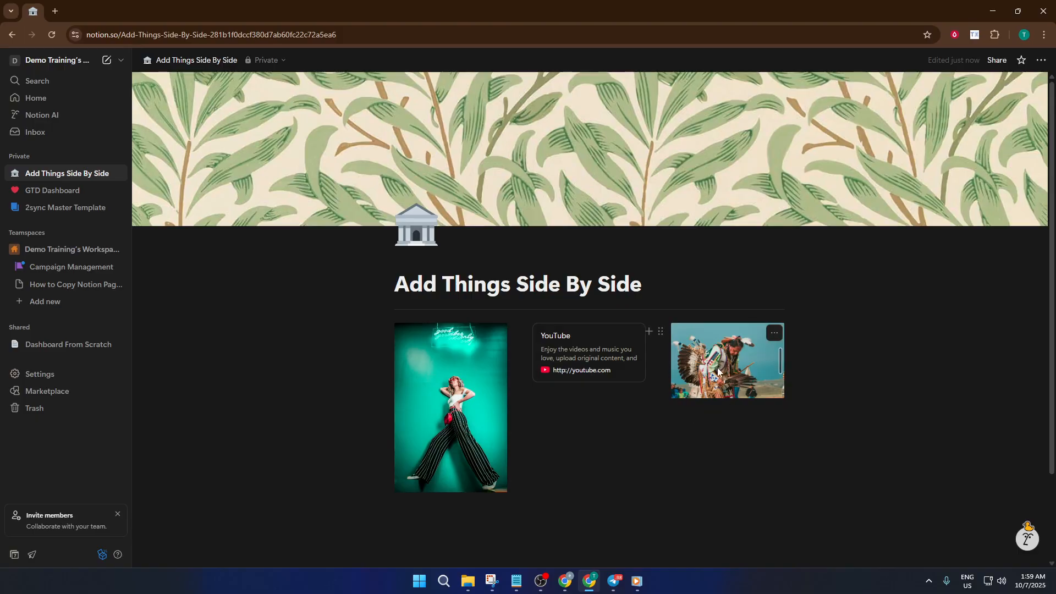
Select the whole three-column block below the page title
left_click_drag(649, 439, 646, 471)
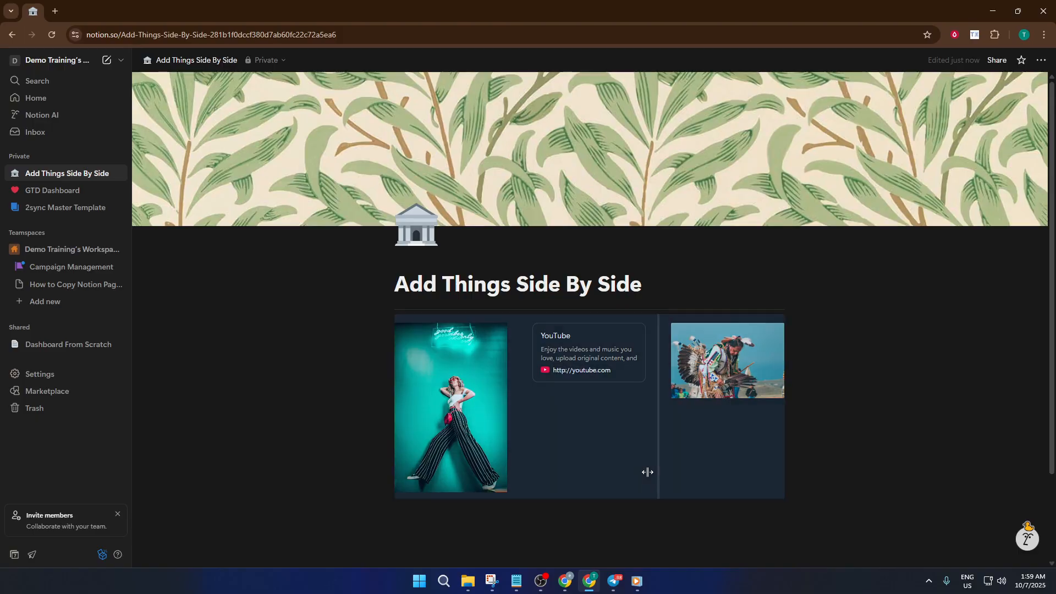